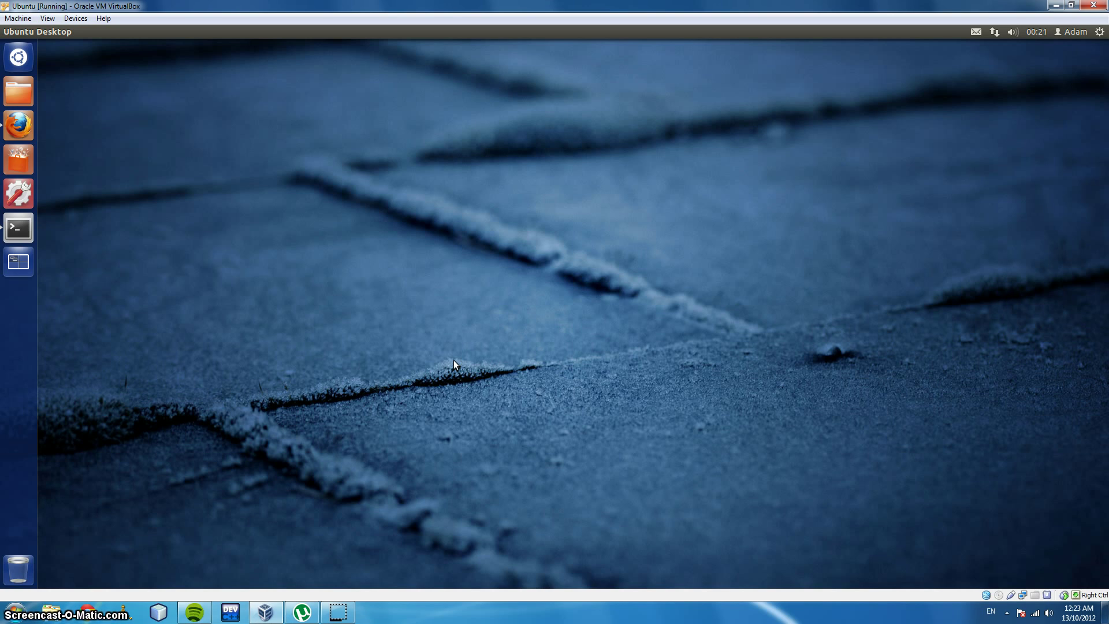
# Save robocode-1.7.4.2-setup.jar from SourceForge in Firefox, then close the Downloads window and Firefox
pyautogui.click(25, 137)
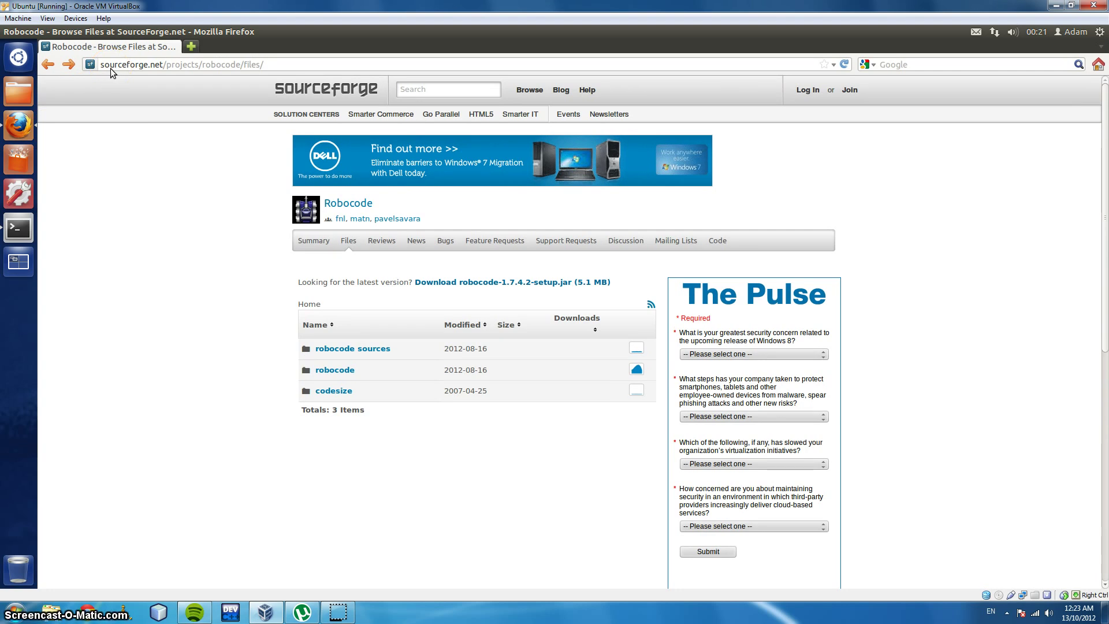
pyautogui.click(139, 68)
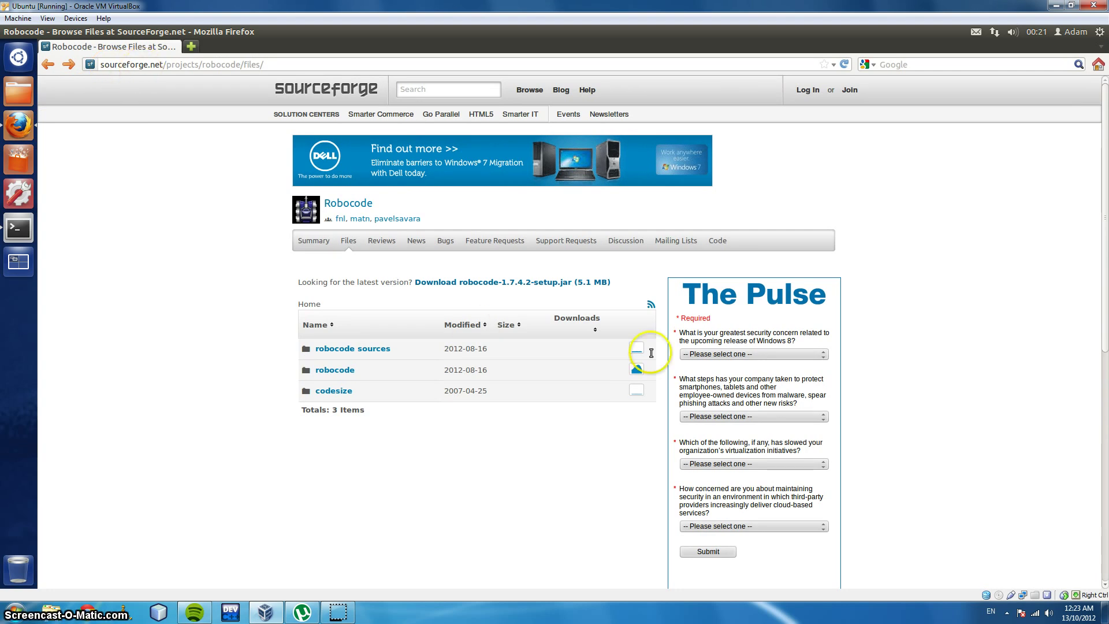
pyautogui.click(605, 284)
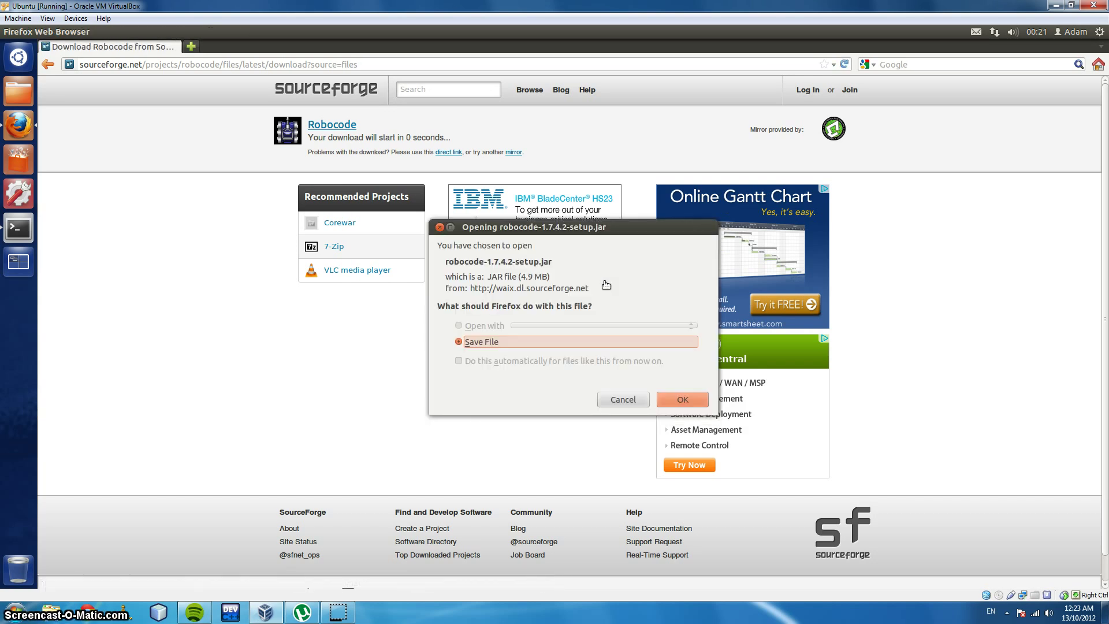
pyautogui.click(681, 399)
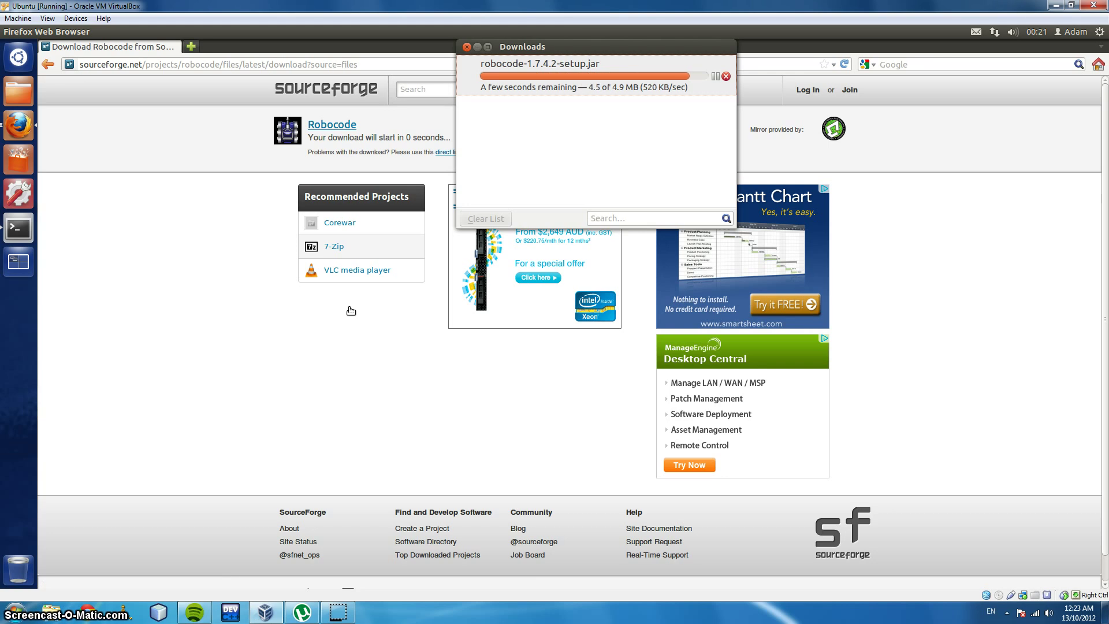
pyautogui.click(466, 47)
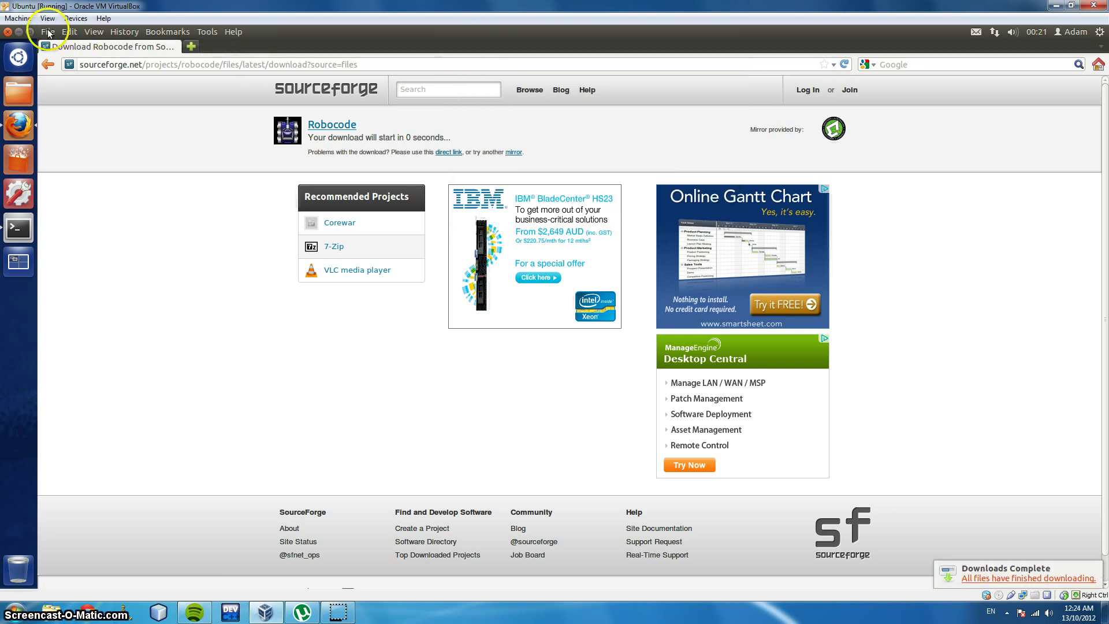
pyautogui.click(8, 31)
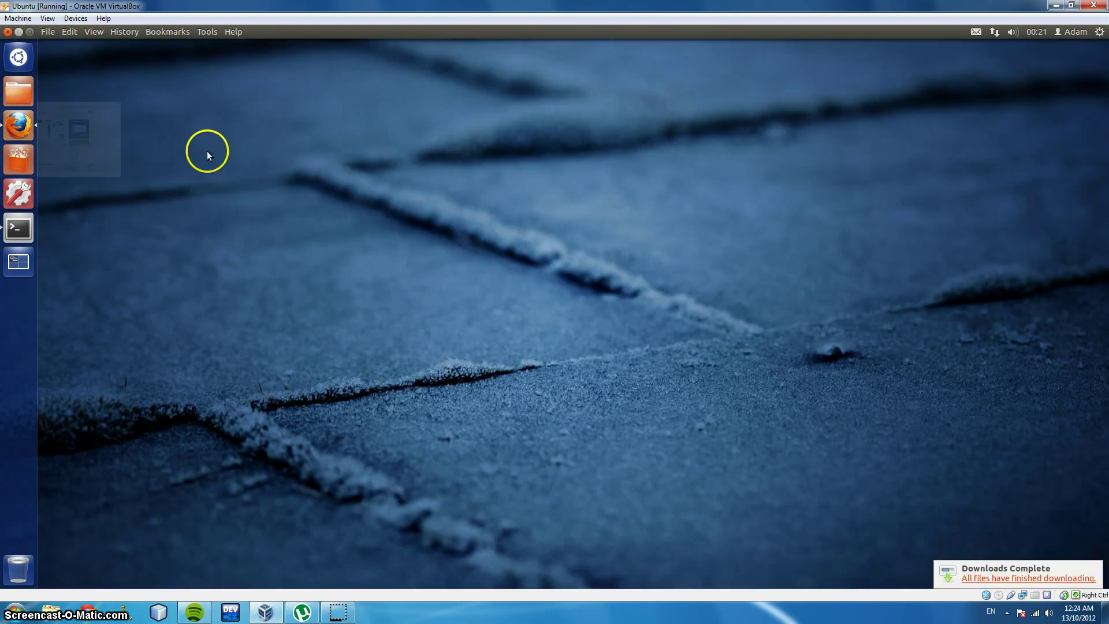
# In a new Terminal, list the home folder, change into Downloads and list its files
pyautogui.click(19, 229)
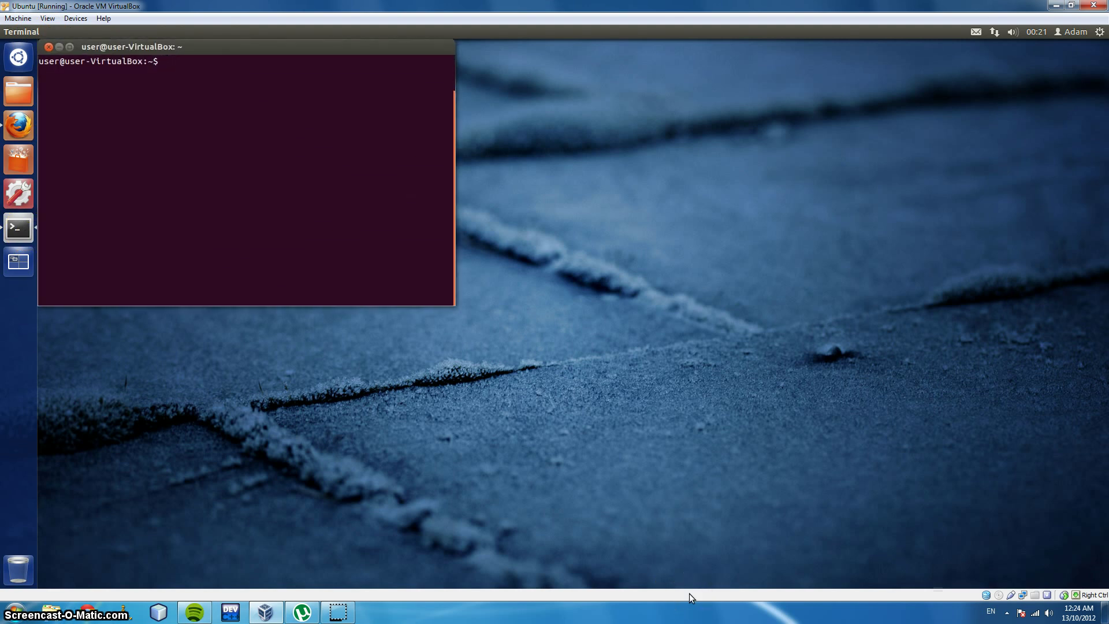
pyautogui.write('ls')
pyautogui.press('Return')
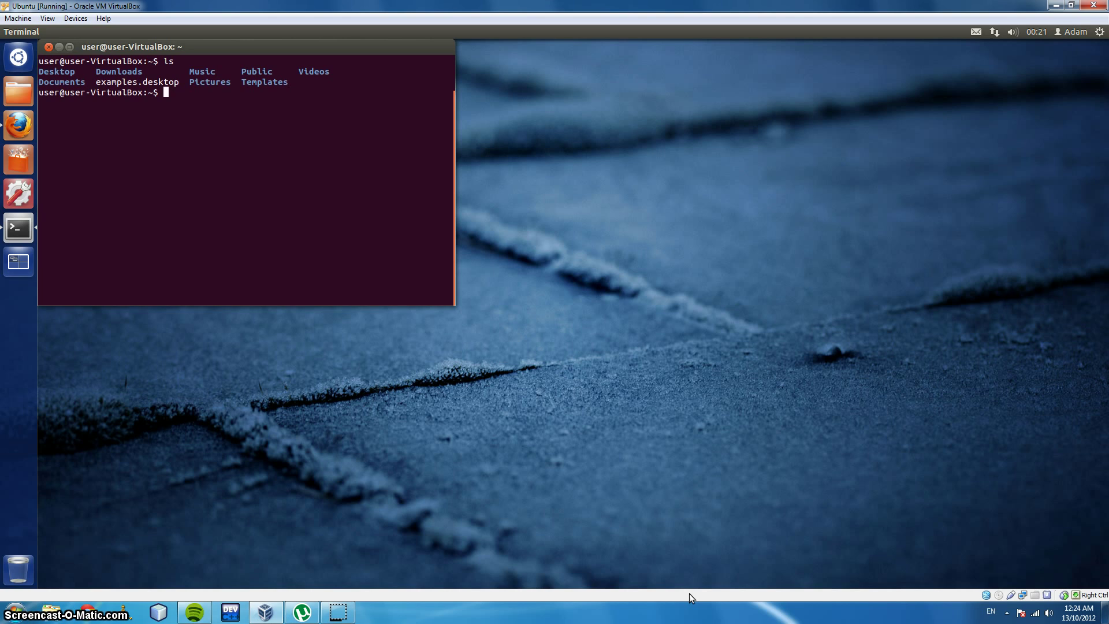
pyautogui.write('cd ')
pyautogui.write('Dow')
pyautogui.press('Tab')
pyautogui.press('Return')
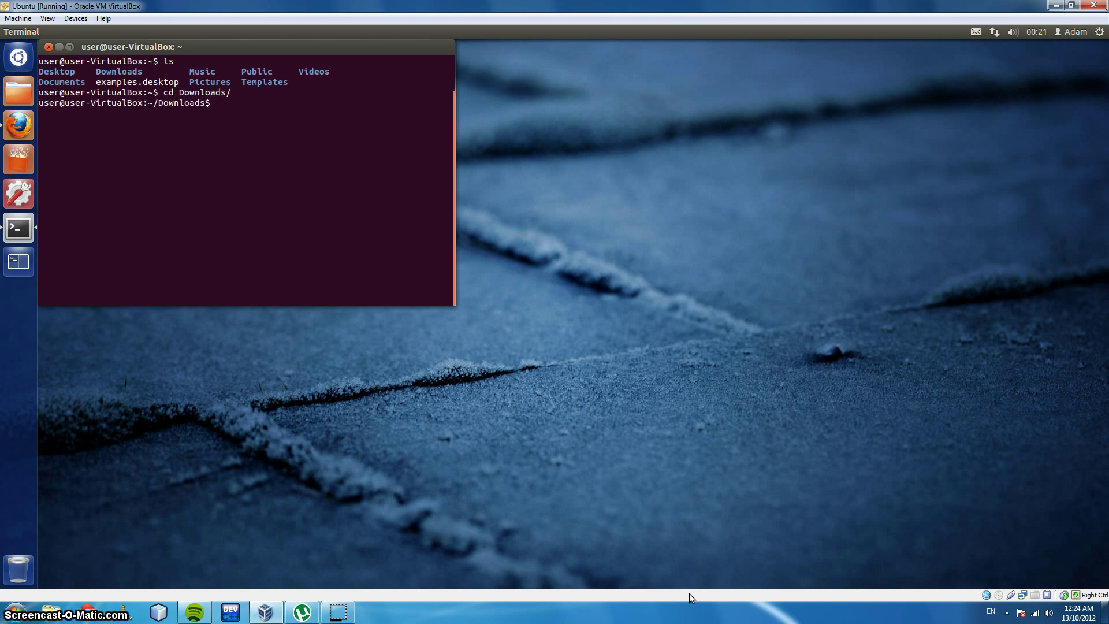
pyautogui.write('ls')
pyautogui.press('Return')
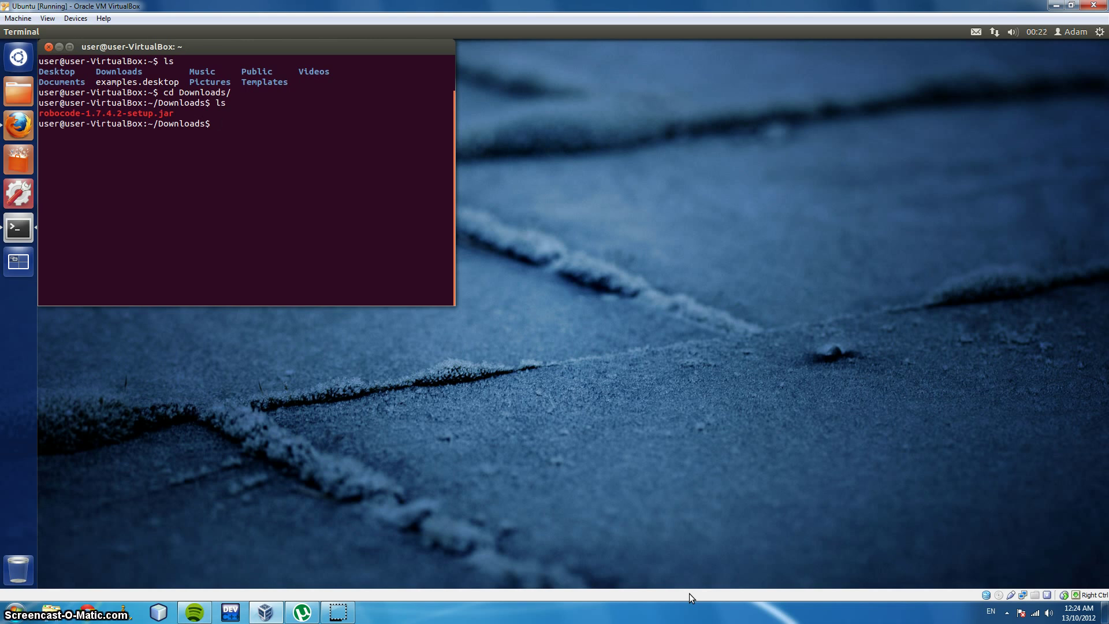
pyautogui.write('sudo ')
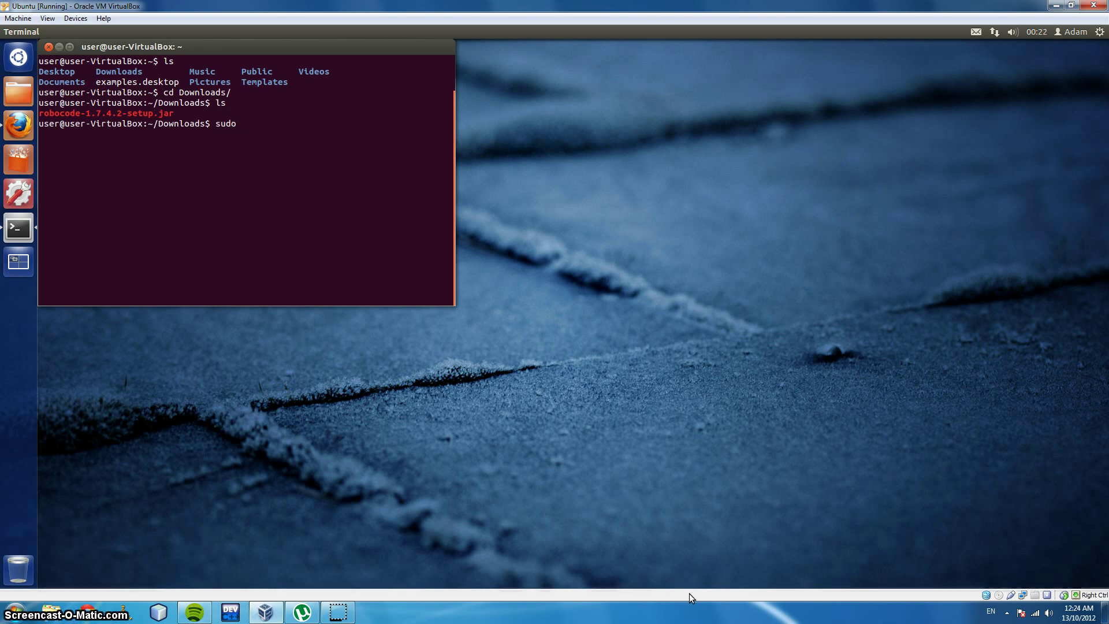
pyautogui.write('java -j')
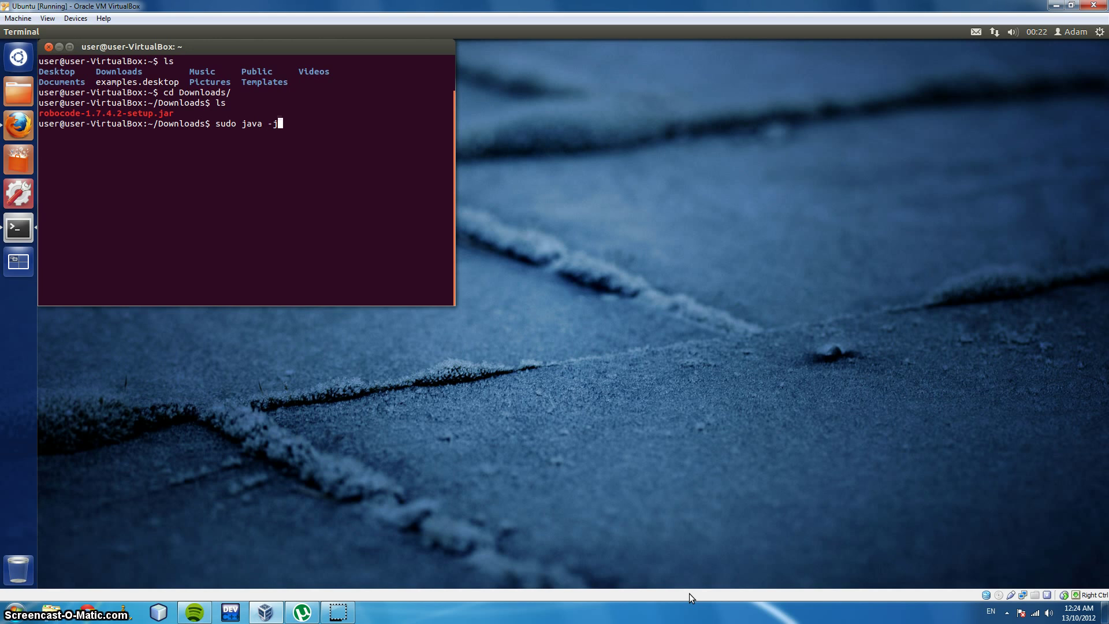
pyautogui.write('ar')
# Run robocode-1.7.4.2-setup.jar with sudo java -jar and enter the administrator password
pyautogui.press('Tab')
pyautogui.press('Return')
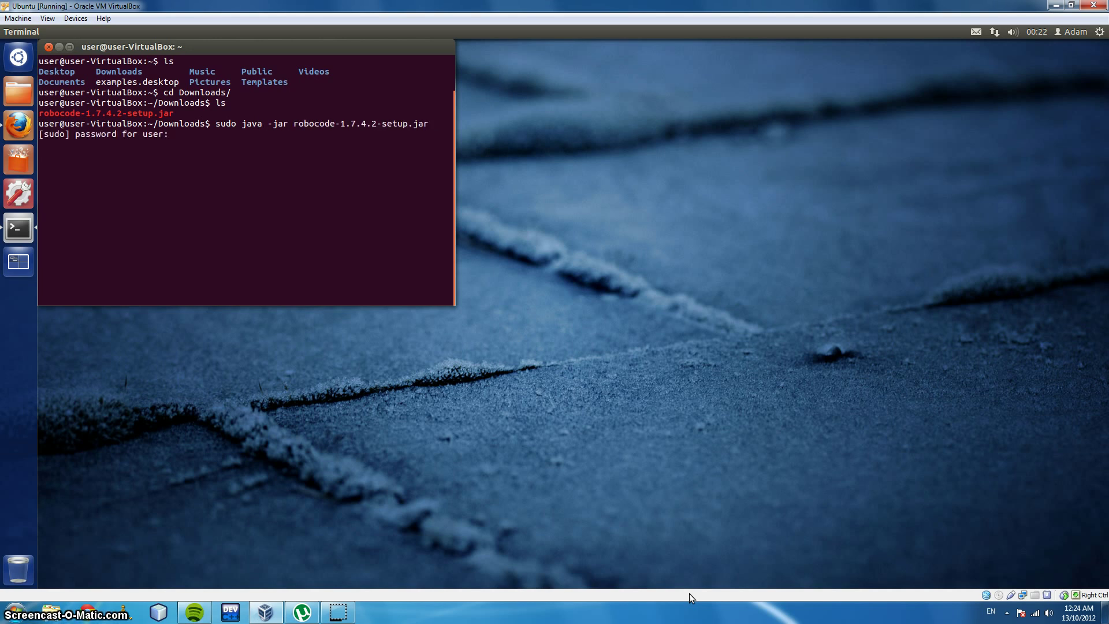
pyautogui.press('Return')
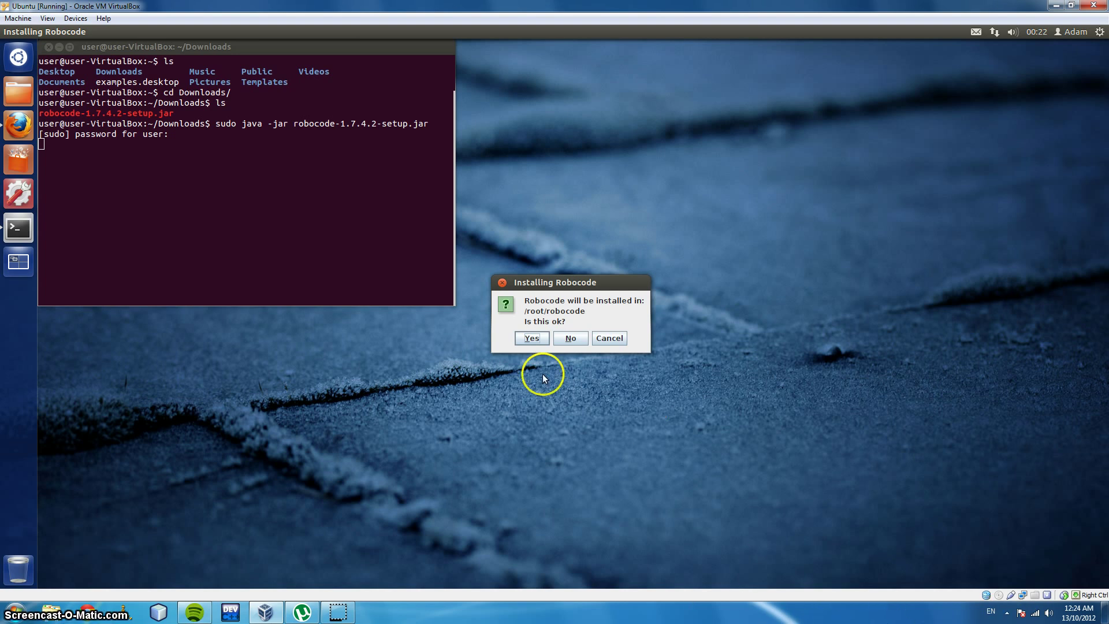
# Approve installing to /root/robocode and creating that folder, then dismiss the two completion messages
pyautogui.click(544, 340)
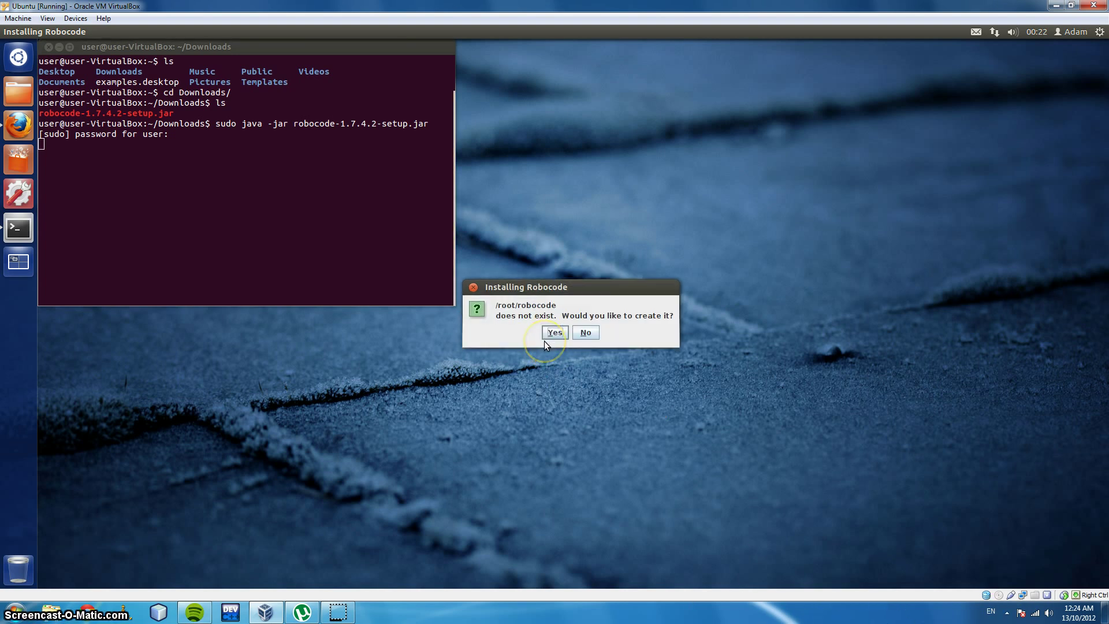
pyautogui.click(552, 334)
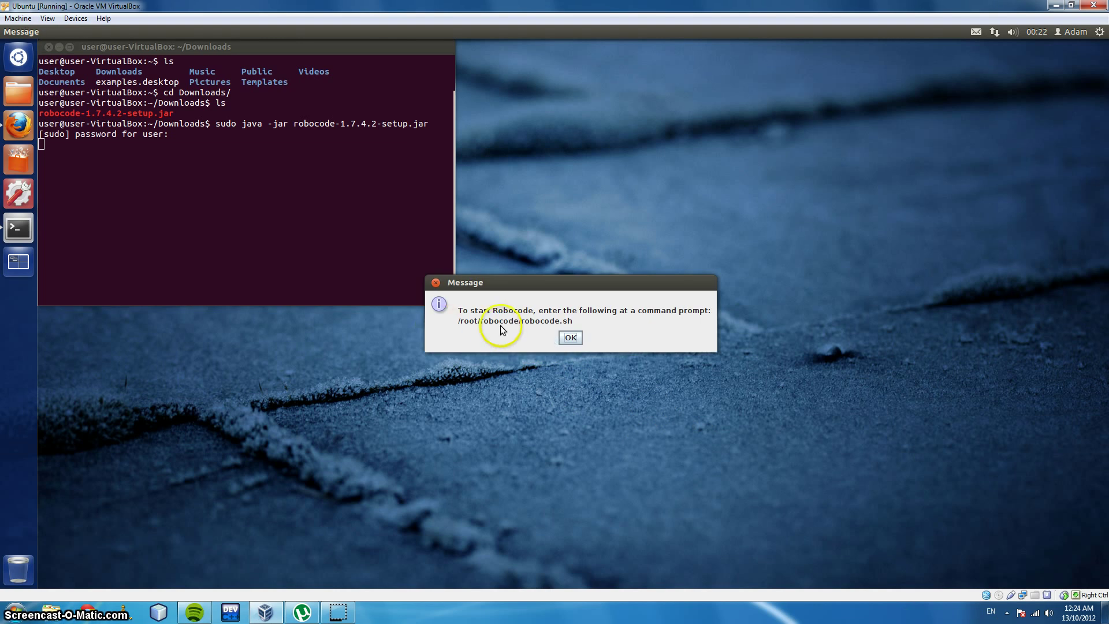
pyautogui.click(571, 336)
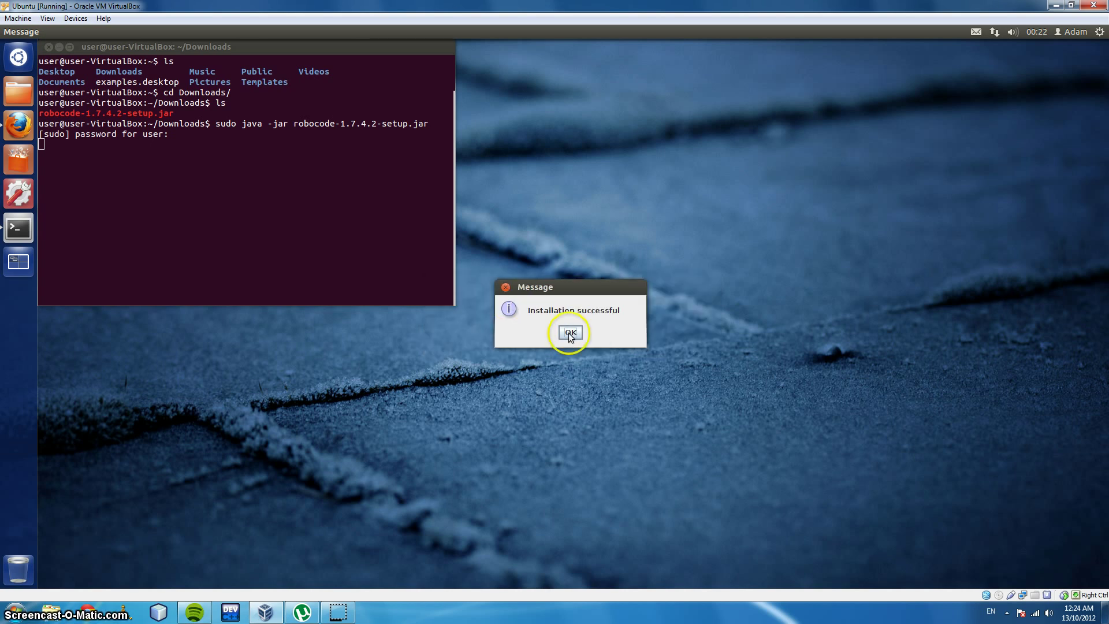
pyautogui.click(572, 335)
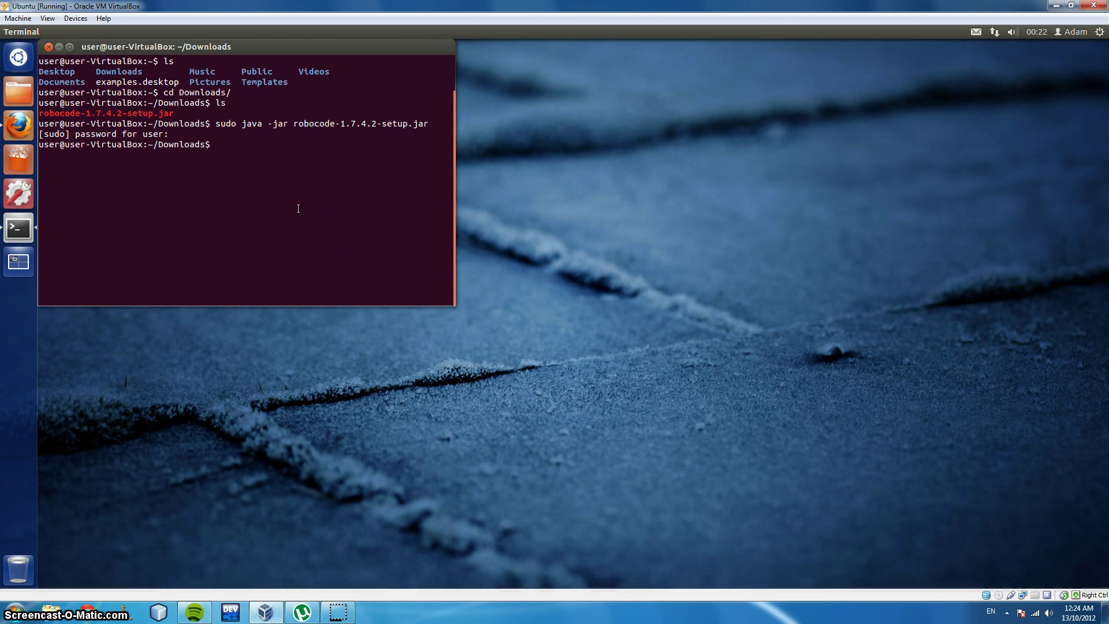
pyautogui.write('sudo ')
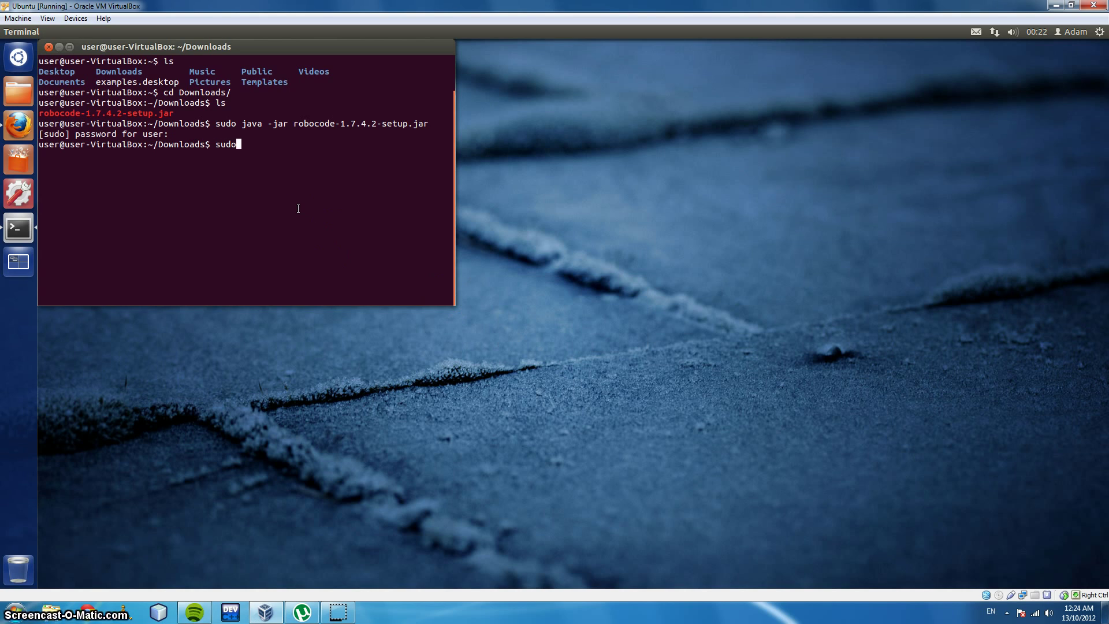
pyautogui.write('/root')
pyautogui.write('/')
pyautogui.write('robo')
pyautogui.write('code/')
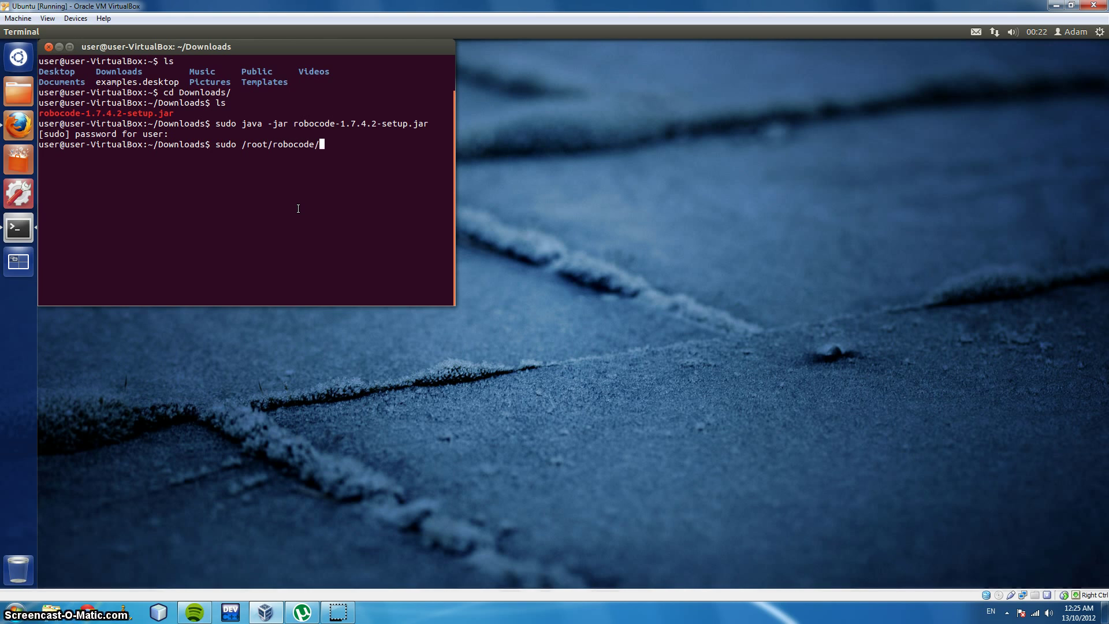
pyautogui.write('robocode')
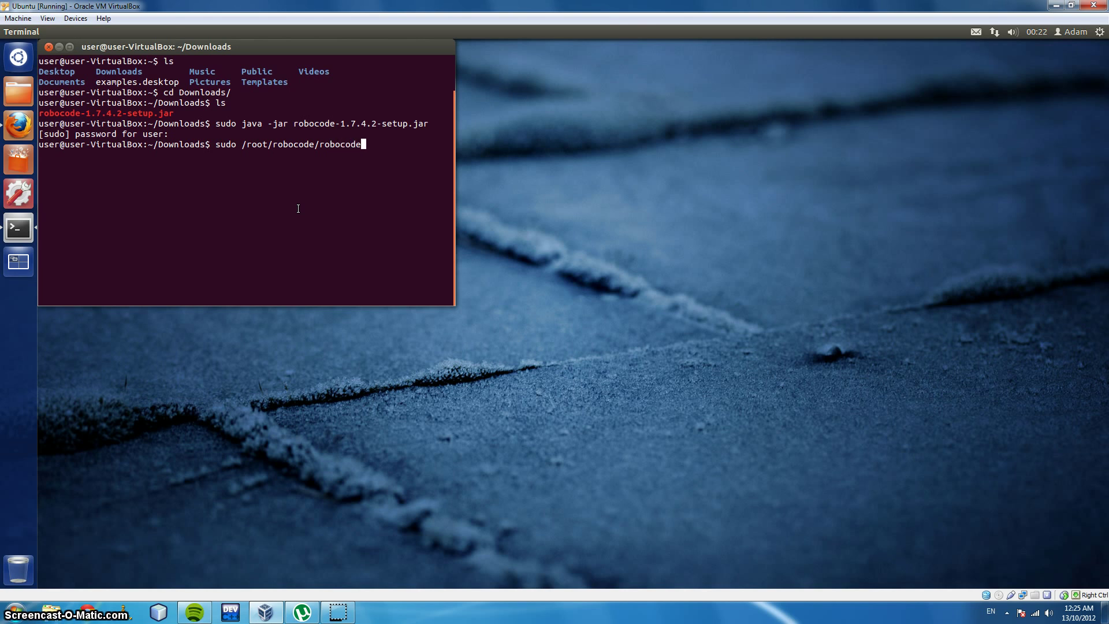
pyautogui.write('.sh')
# Start Robocode by running sudo /root/robocode/robocode.sh
pyautogui.press('Return')
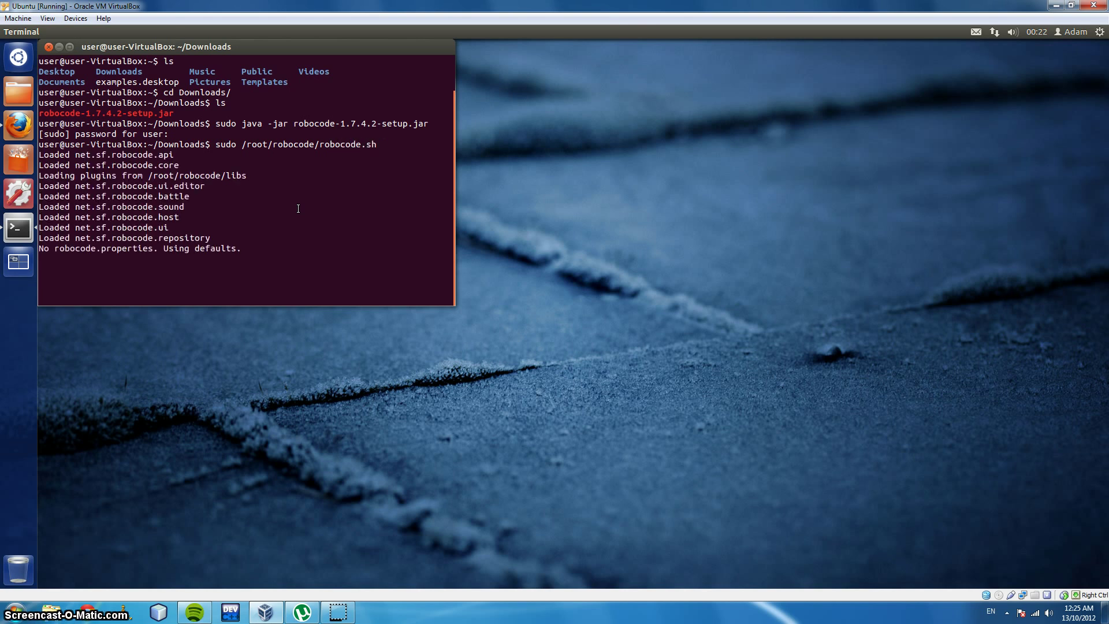